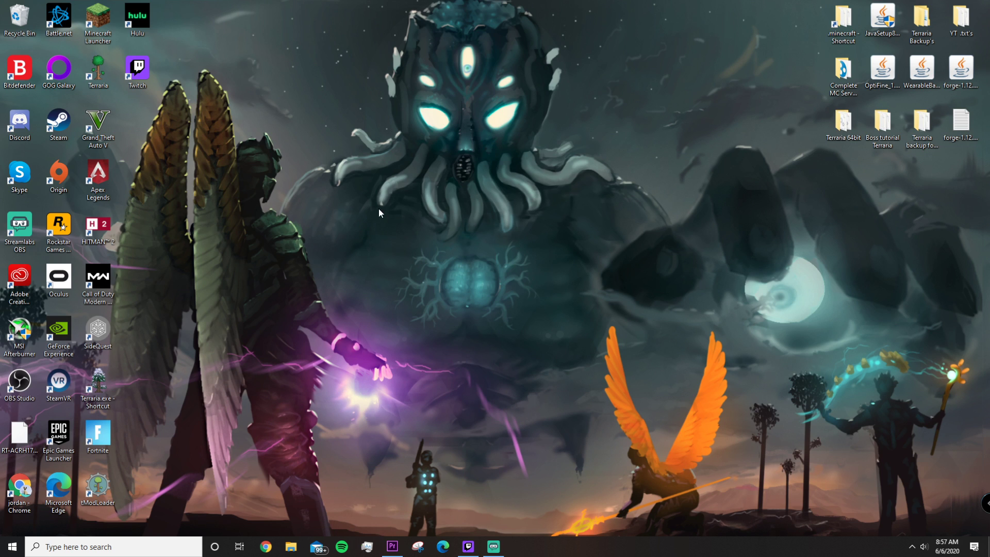
left_click_drag(379, 209, 619, 386)
left_click_drag(329, 190, 614, 368)
left_click_drag(334, 166, 608, 414)
Switch to the Twitch app and open the Crackpack 3 modpack page from the installed Minecraft modpacks.
left_click(468, 546)
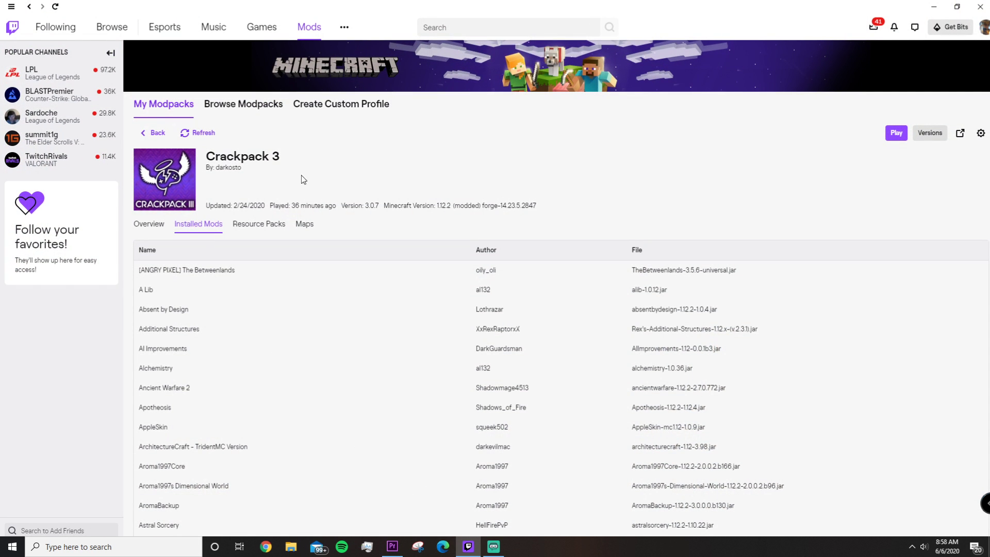
left_click(157, 133)
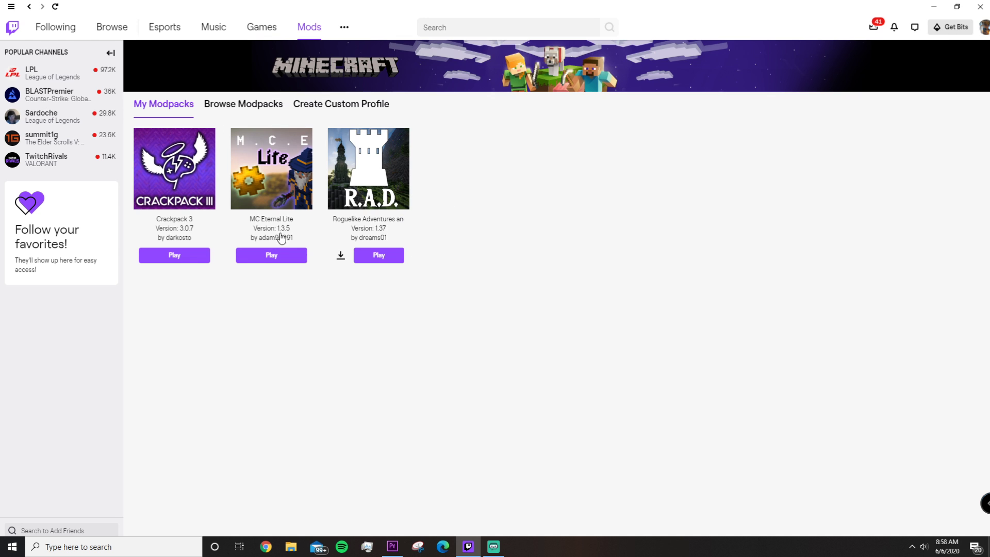
left_click(176, 174)
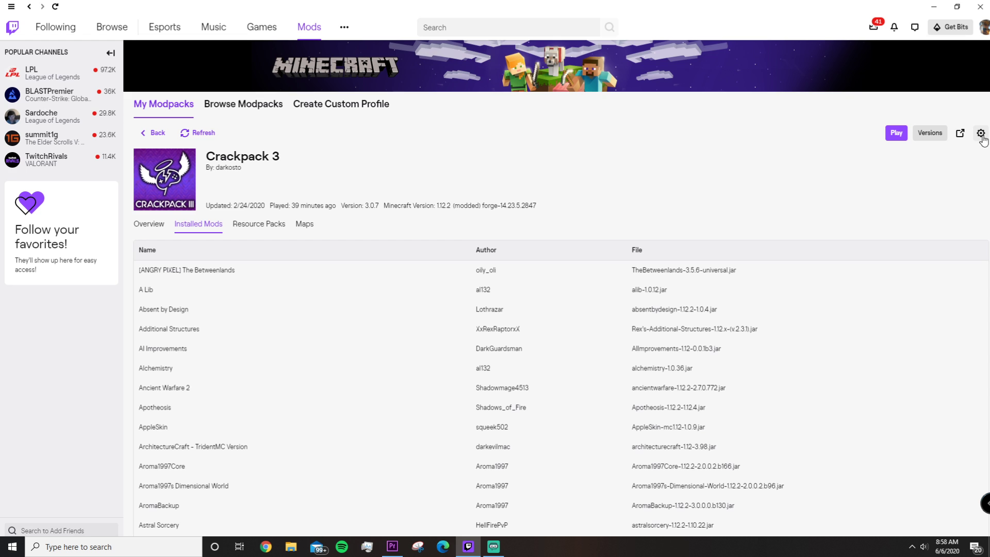
left_click(980, 135)
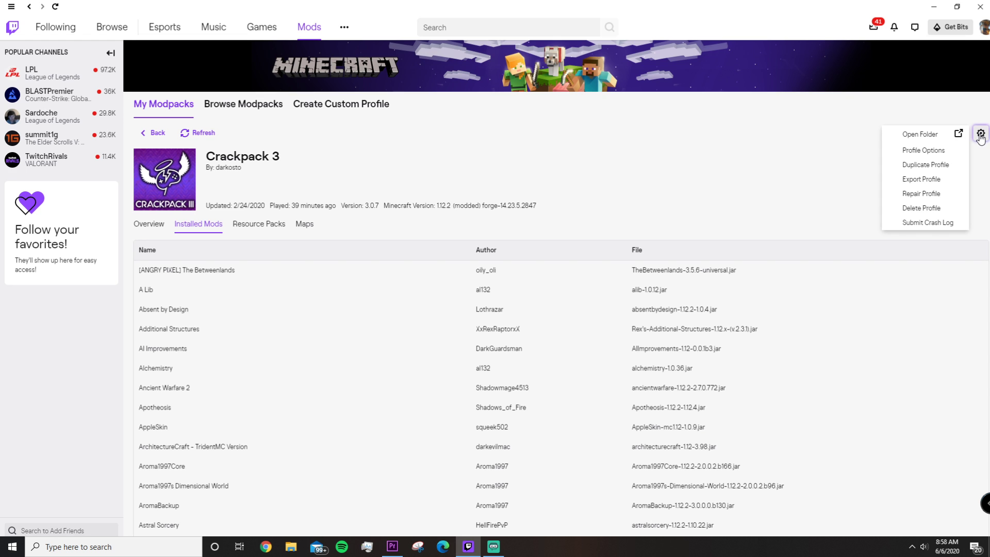
left_click(923, 151)
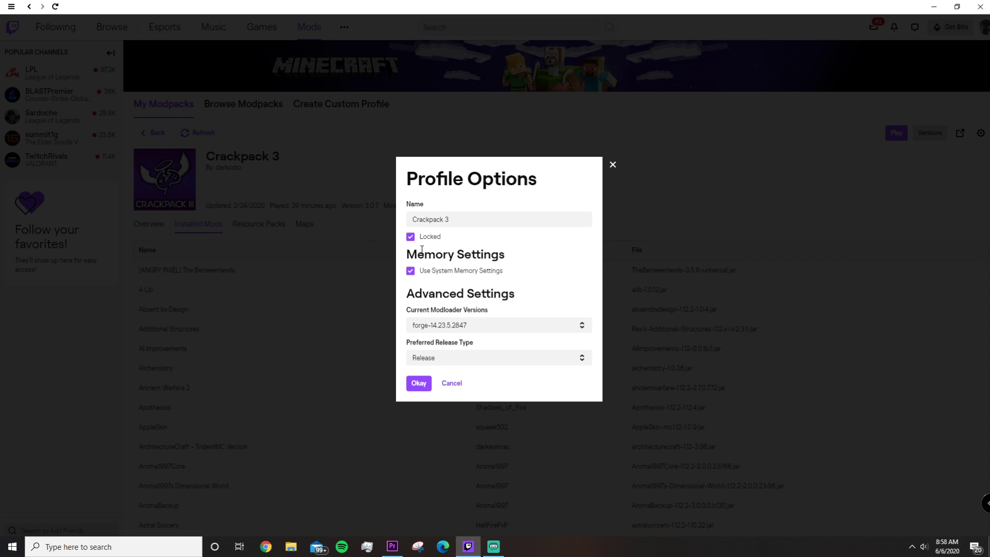
left_click_drag(408, 254, 512, 261)
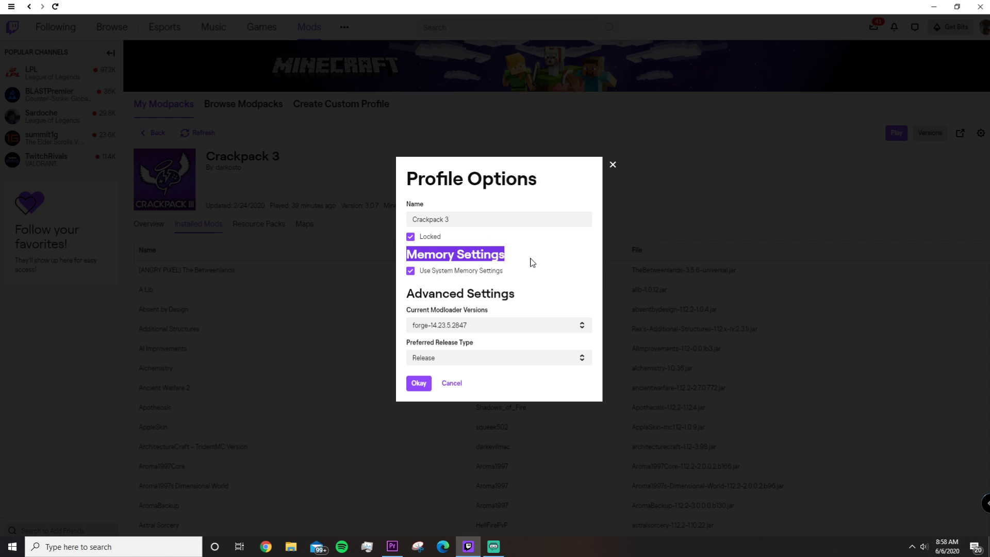
left_click(468, 259)
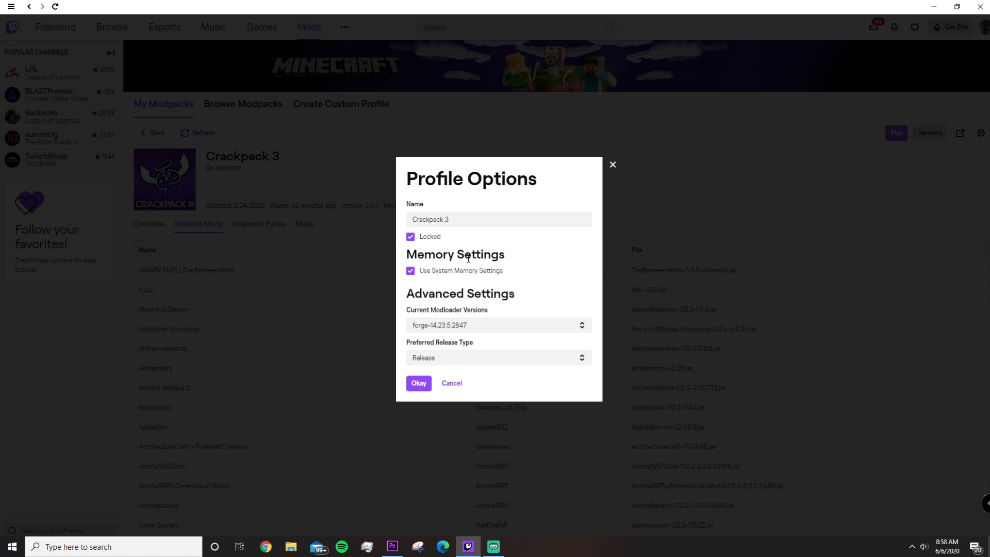
left_click(411, 274)
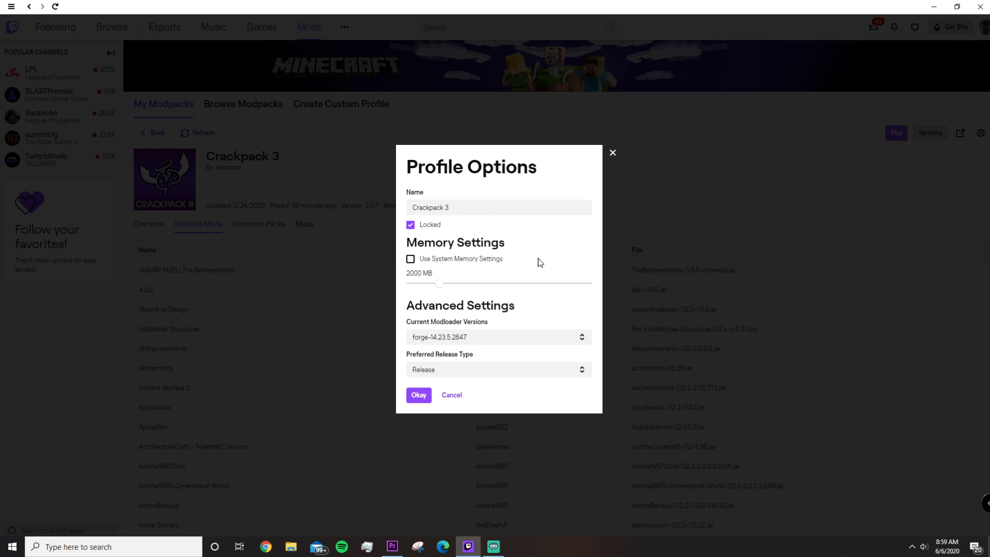
left_click(411, 259)
left_click(611, 164)
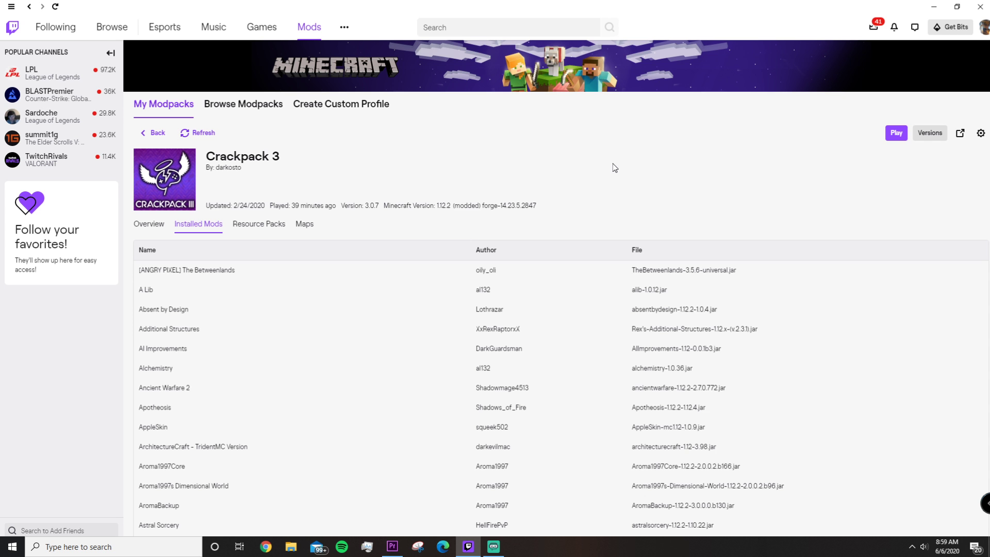
Check the PC's installed RAM in the Windows system information and return to the Twitch app.
right_click(12, 548)
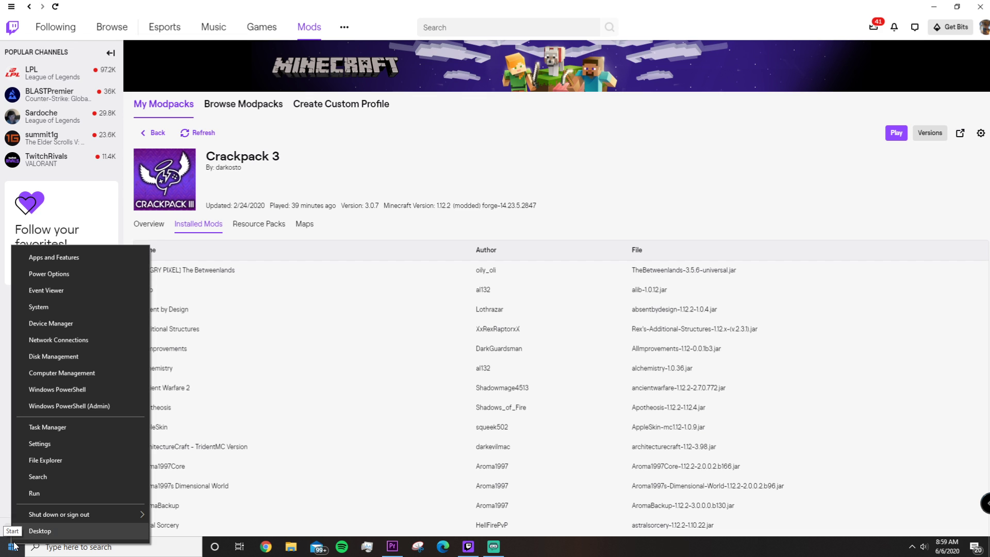
left_click(56, 308)
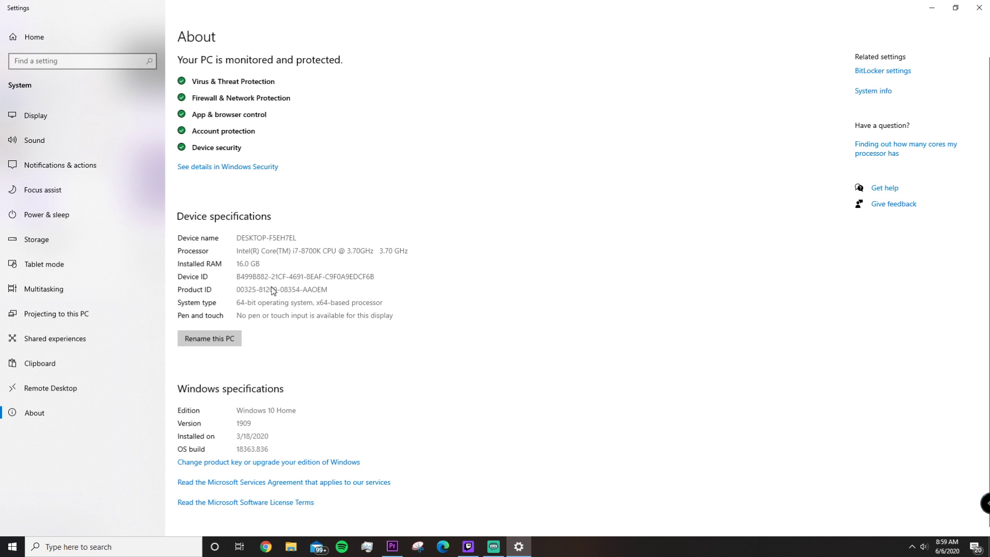
mouse_move(471, 547)
left_click(481, 501)
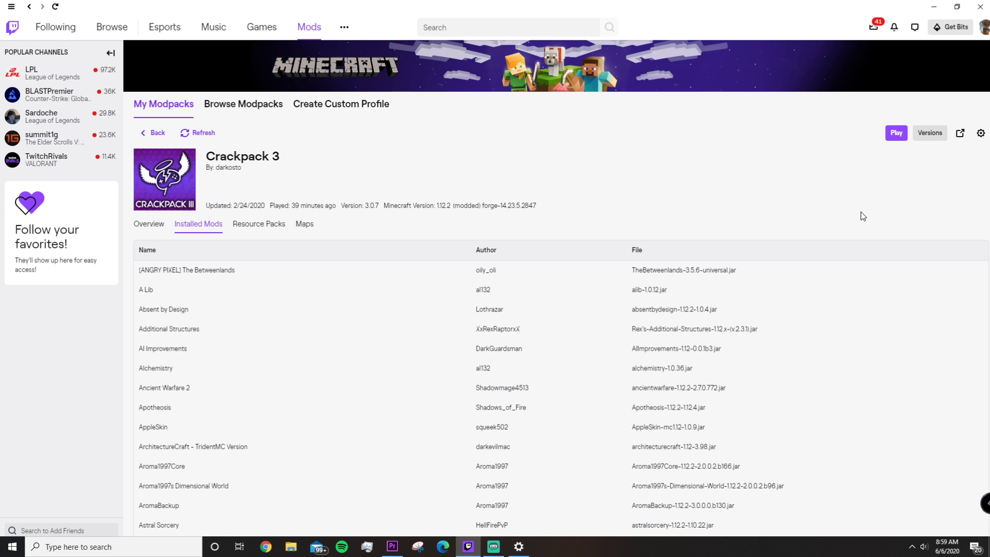
left_click(980, 133)
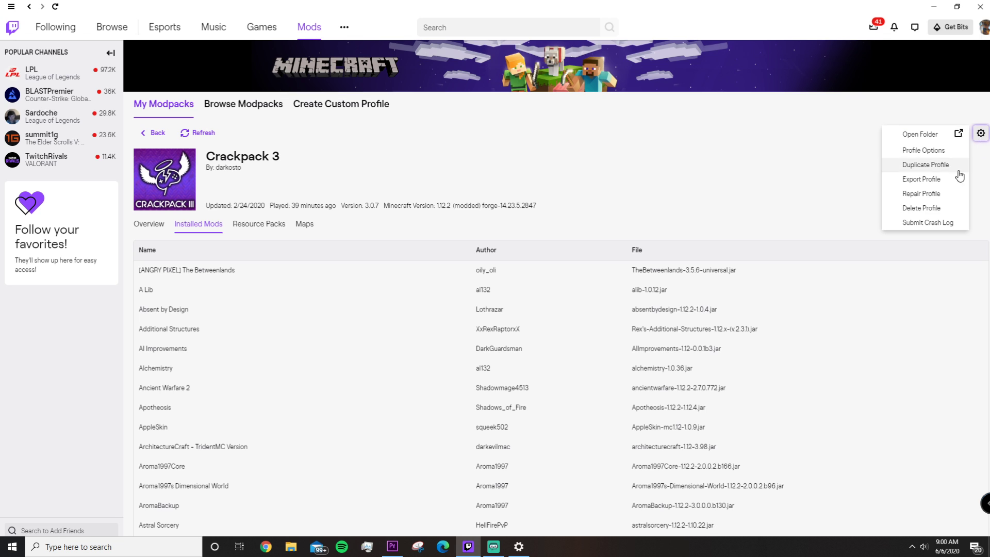
left_click(923, 150)
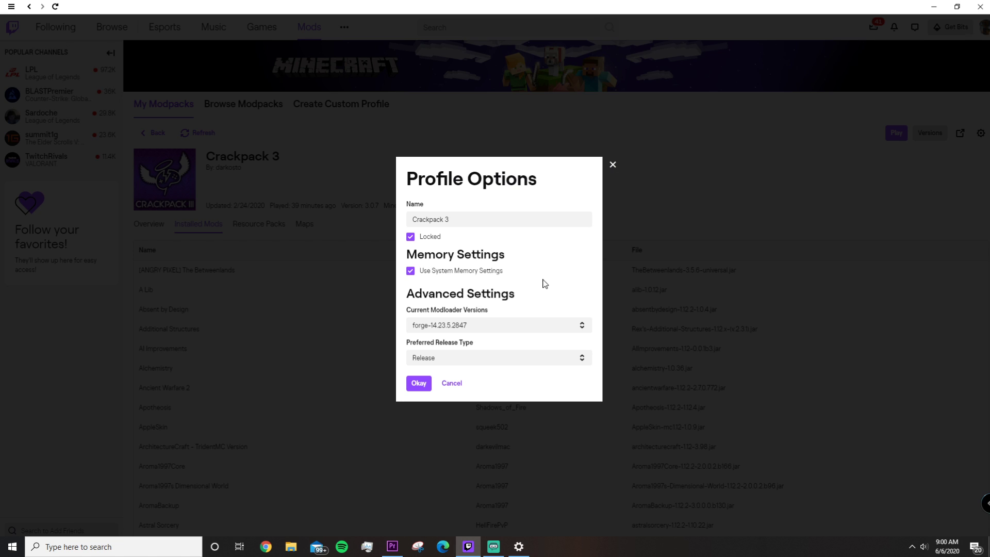
left_click(410, 270)
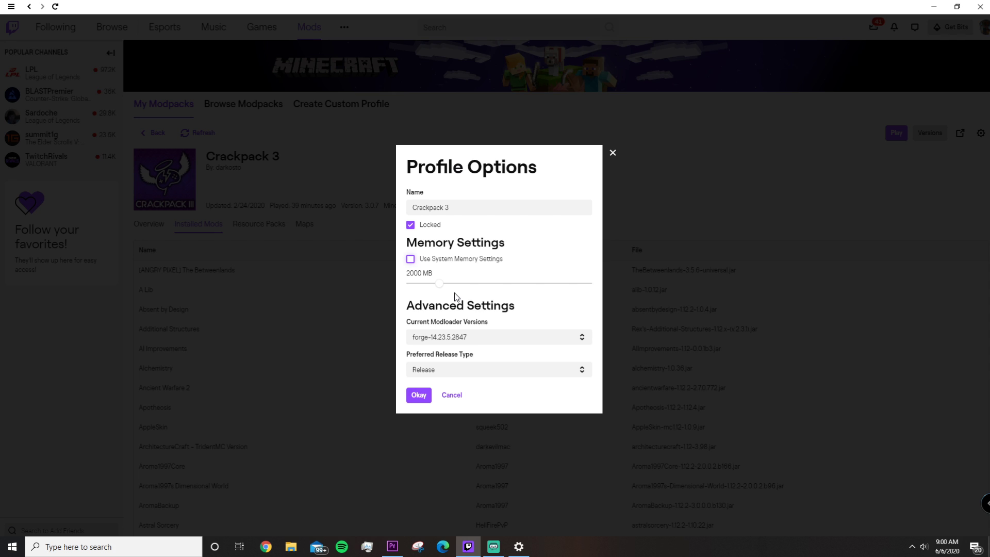
mouse_move(440, 288)
left_mouse_down()
mouse_move(463, 291)
mouse_move(440, 285)
left_mouse_up()
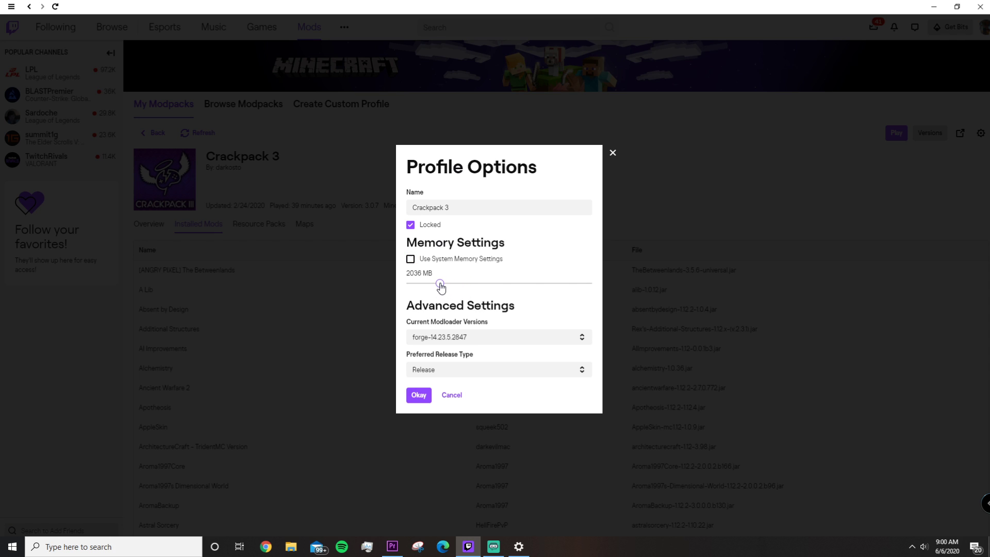
left_click(612, 154)
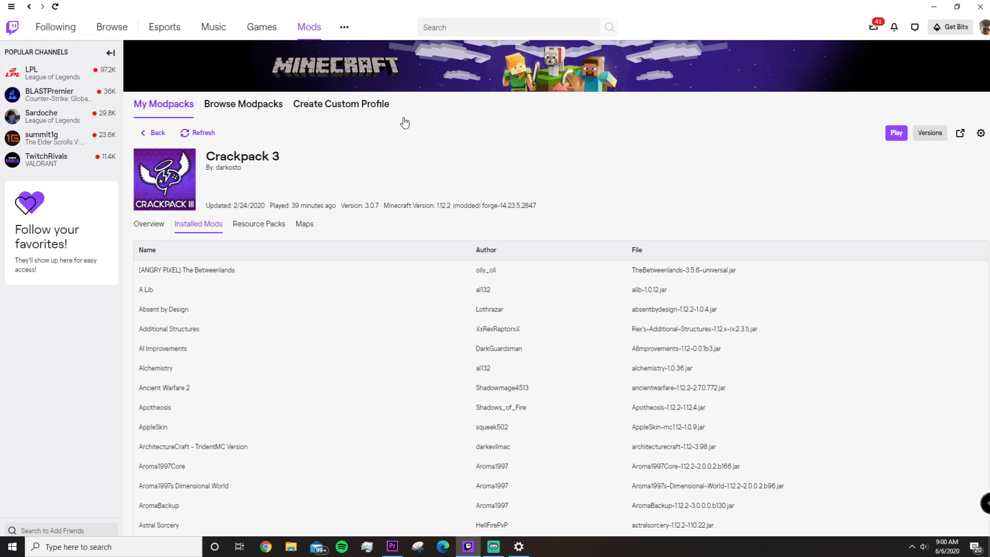
Turn off Use System Memory Settings in the Crackpack 3 profile options, raise its memory allocation, save, and return to the modpack list.
left_click(981, 135)
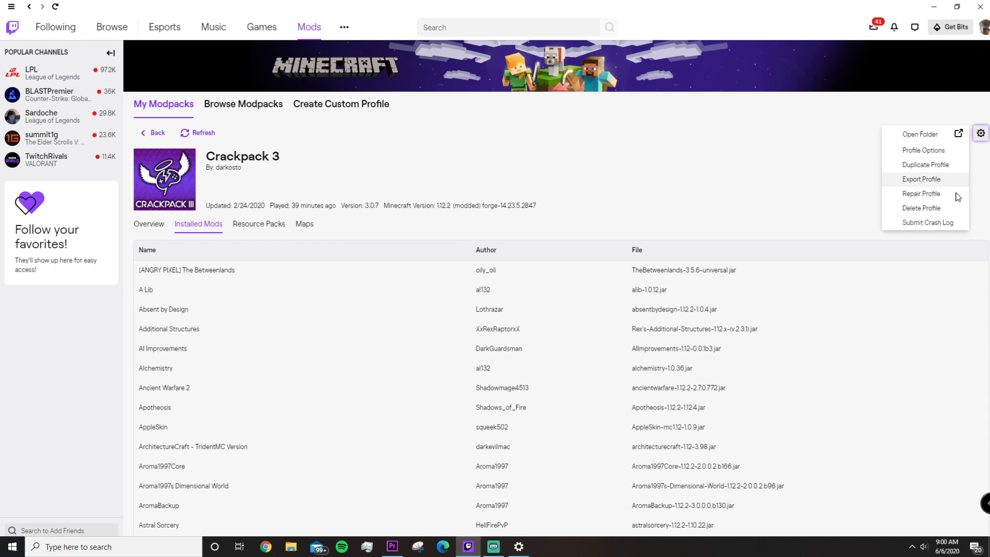
left_click(937, 152)
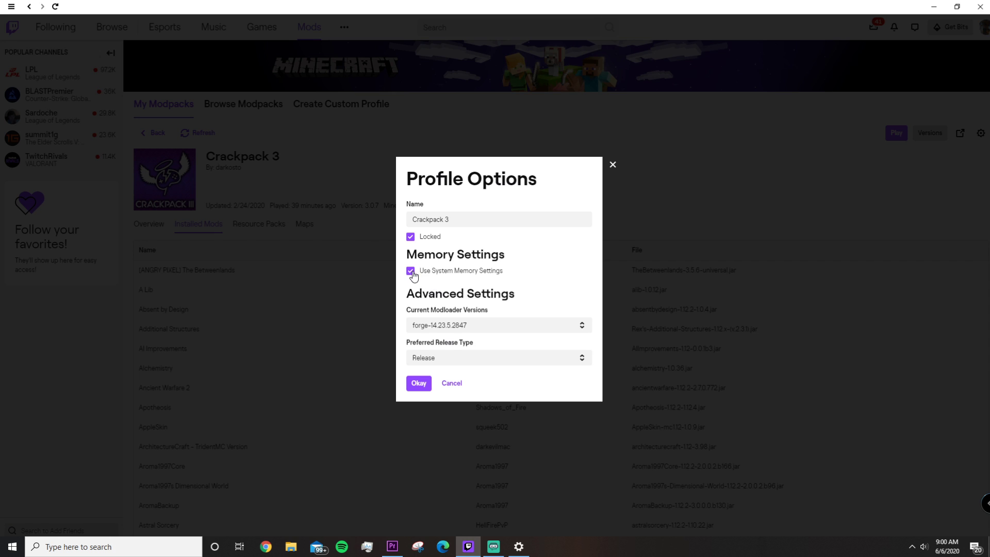
left_click(411, 271)
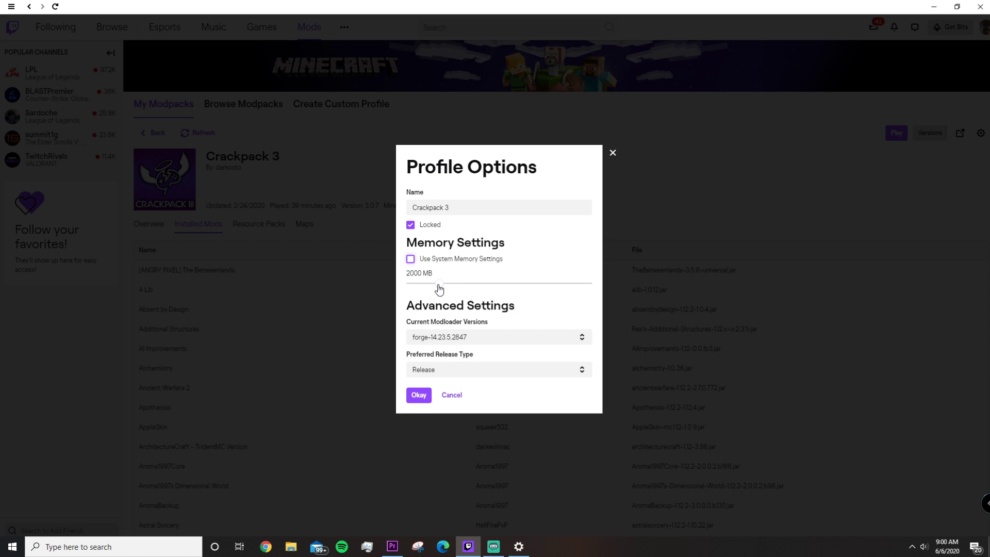
left_click_drag(439, 287, 527, 297)
left_click_drag(522, 284, 470, 290)
left_click_drag(472, 293, 627, 303)
left_click_drag(582, 288, 528, 289)
left_click(420, 402)
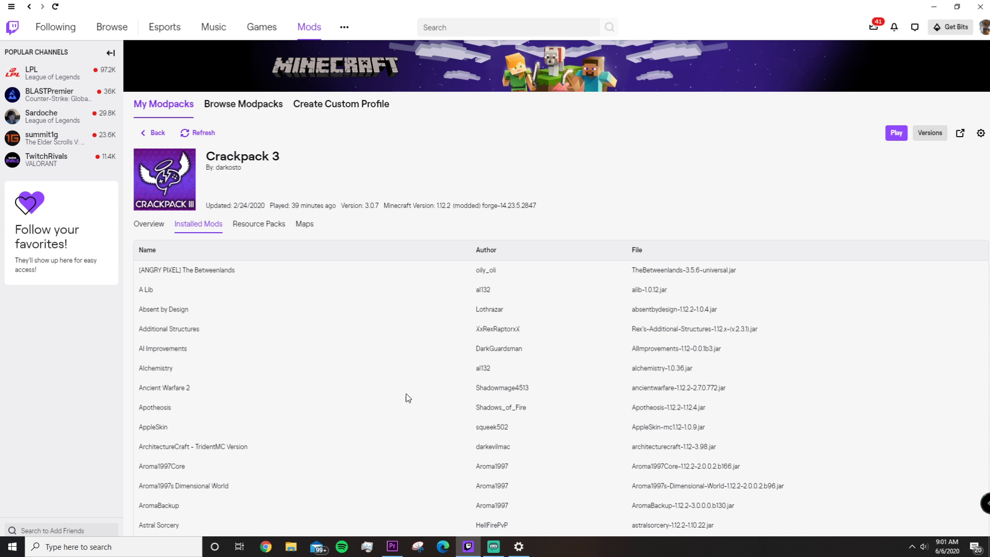
left_click(152, 133)
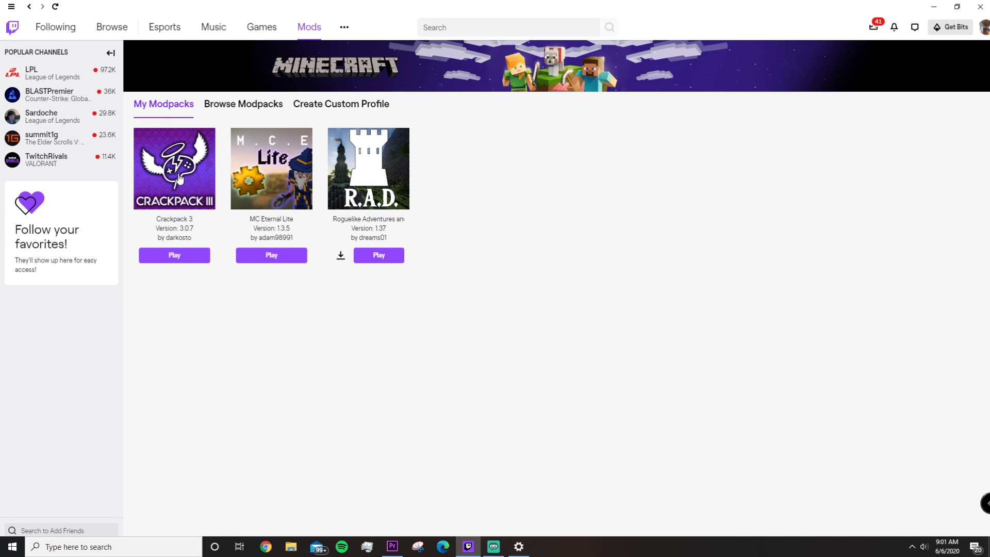